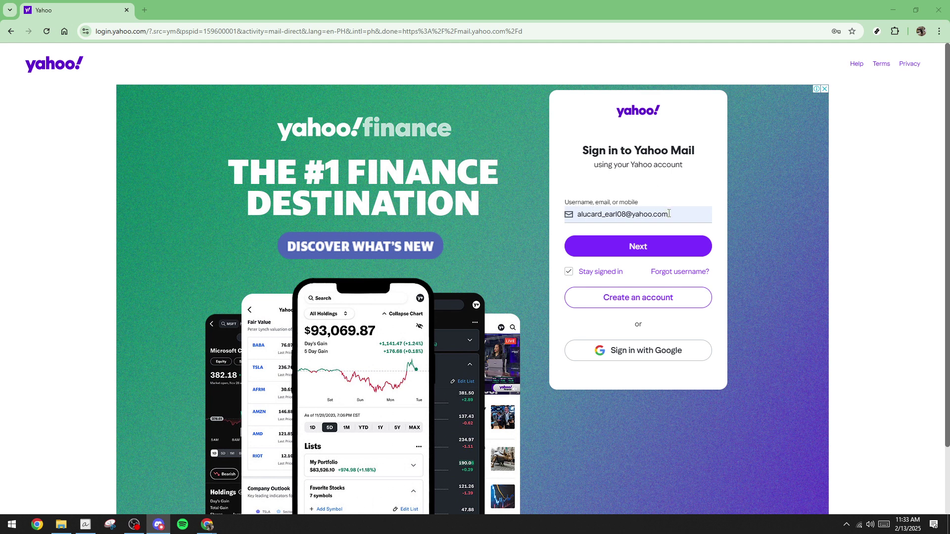
# - Submit the account email, then the password, to reach the Yahoo Mail inbox
pyautogui.click(641, 253)
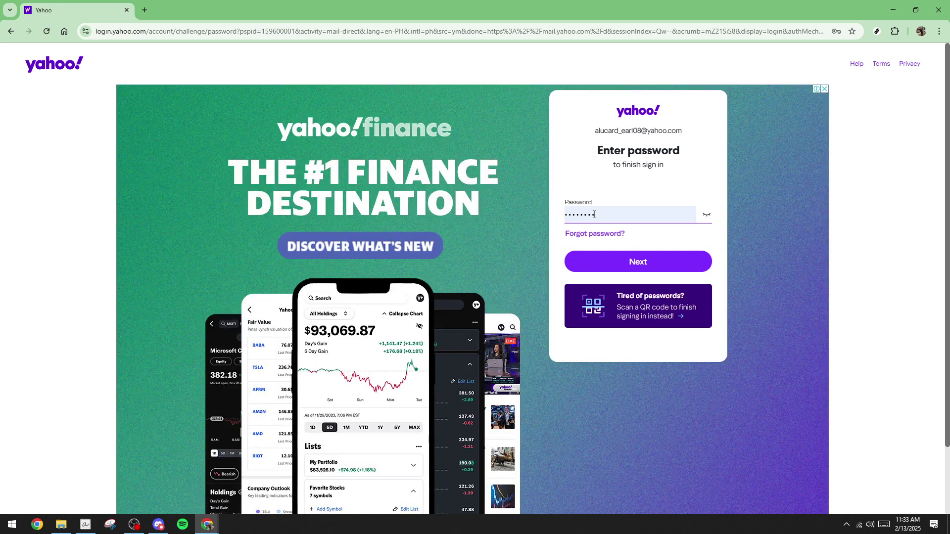
pyautogui.click(644, 267)
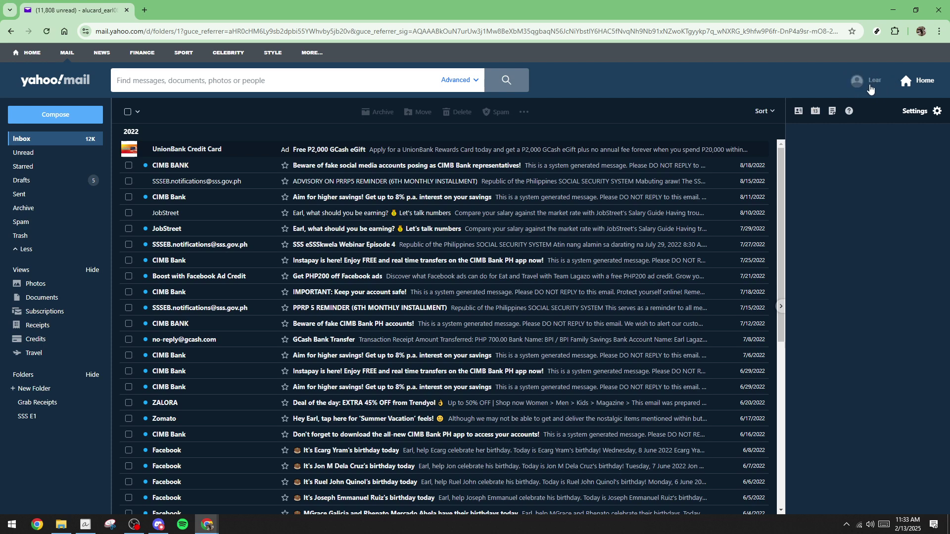
# - Open the account dropdown menu from the account name at the top right
pyautogui.click(861, 80)
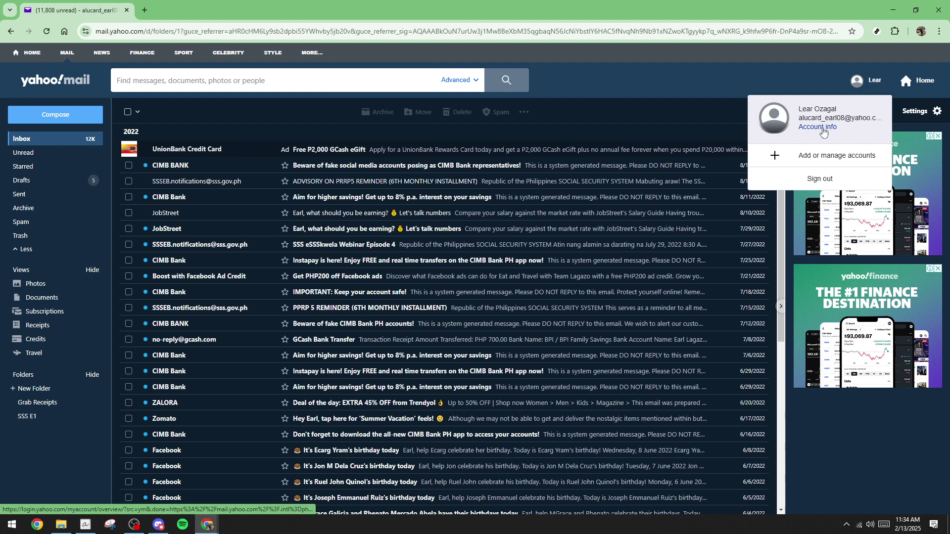
# - Go to Account info's Personal info section and open the Update personal details form
pyautogui.click(817, 127)
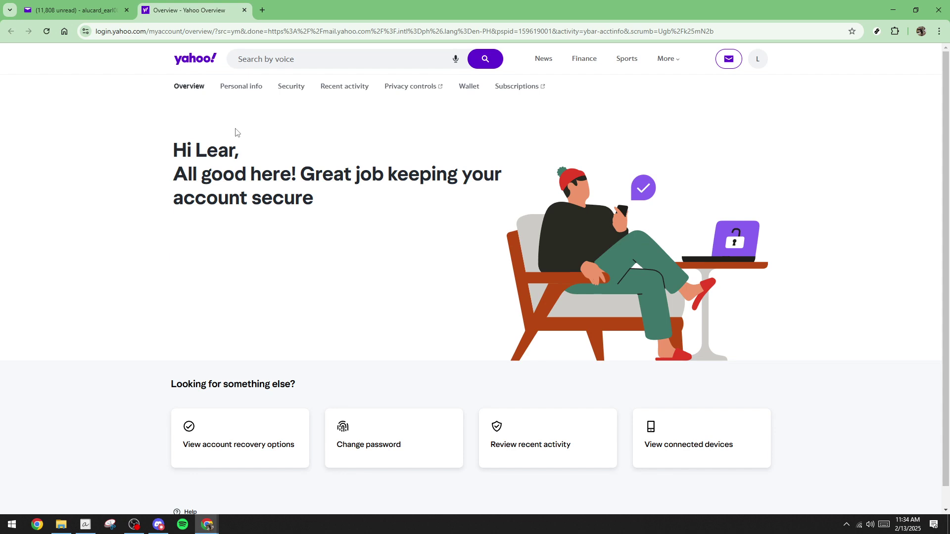
pyautogui.click(243, 90)
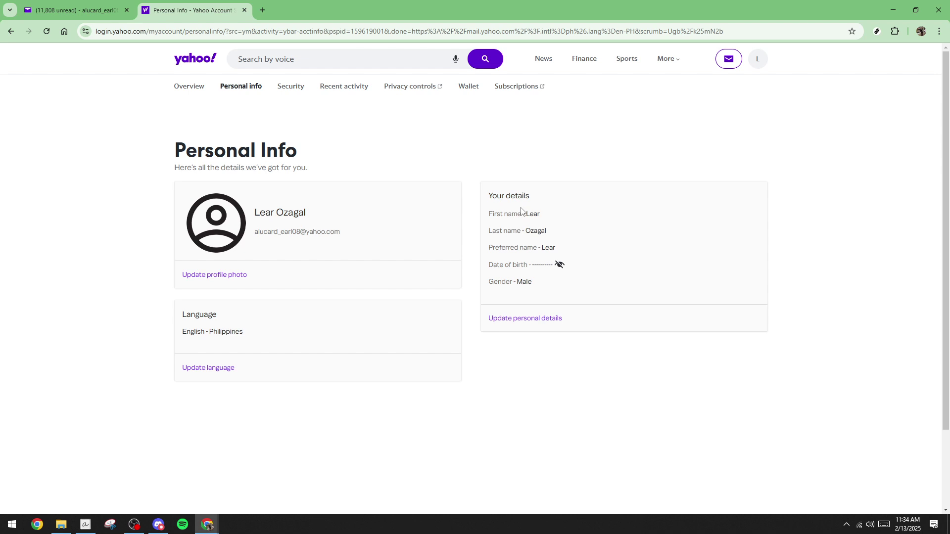
pyautogui.click(520, 319)
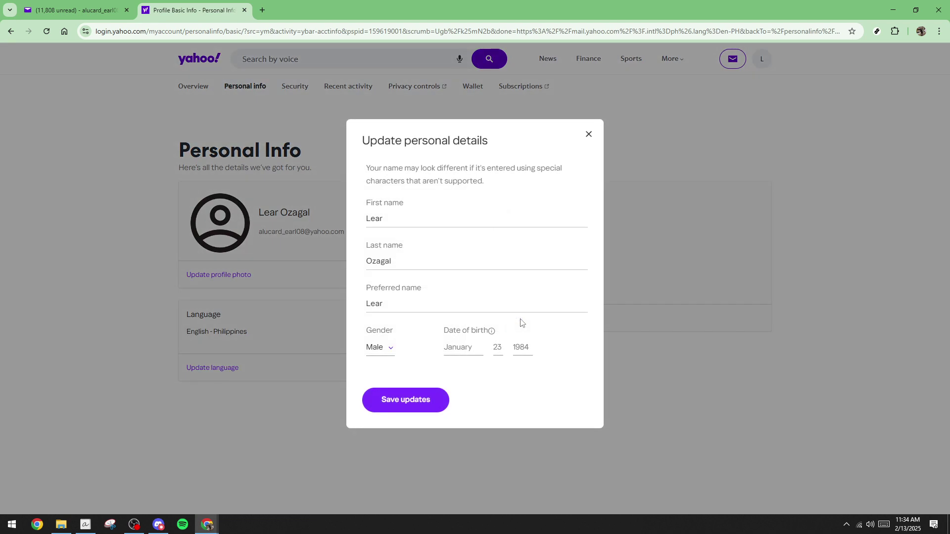
pyautogui.click(398, 219)
pyautogui.press('BackSpace')
pyautogui.press('BackSpace')
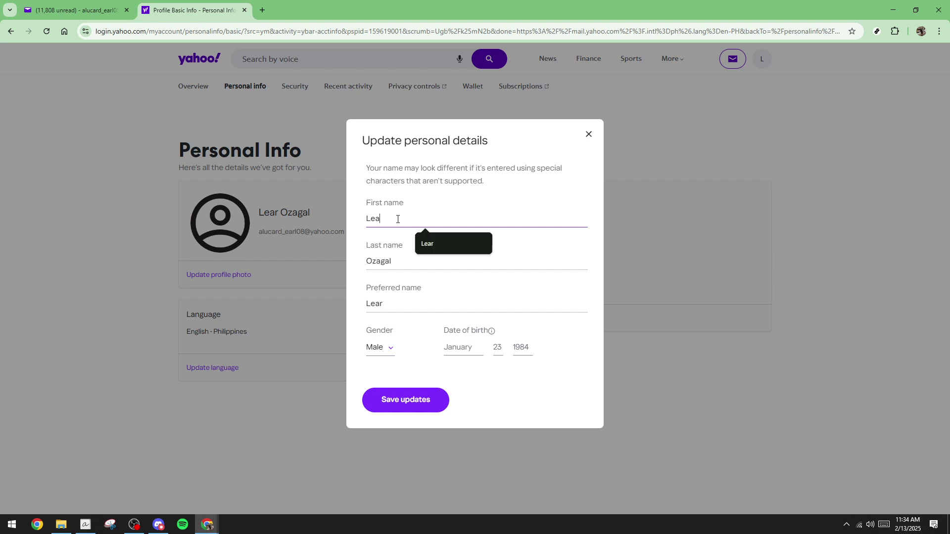
pyautogui.press('BackSpace')
pyautogui.press('BackSpace')
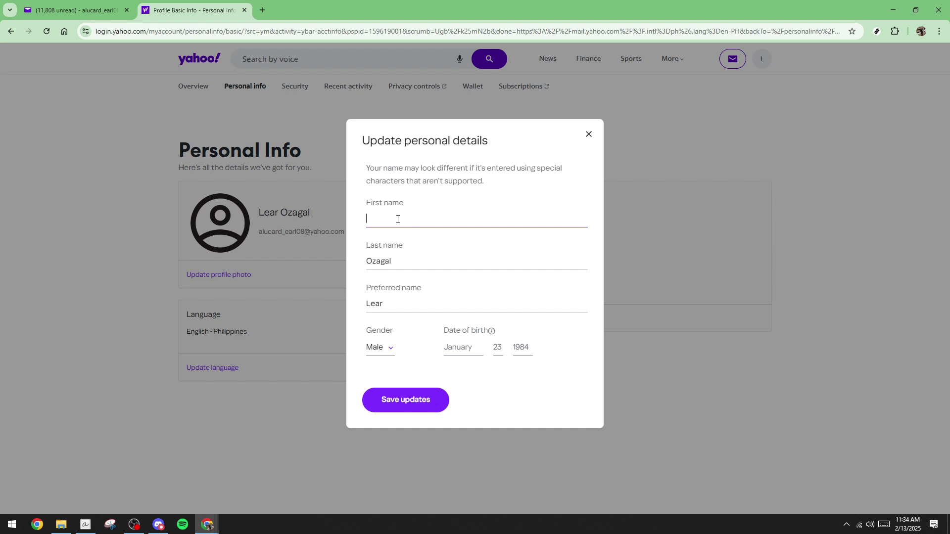
pyautogui.write('Pogi')
pyautogui.click(415, 267)
pyautogui.doubleClick(416, 266)
pyautogui.write('A')
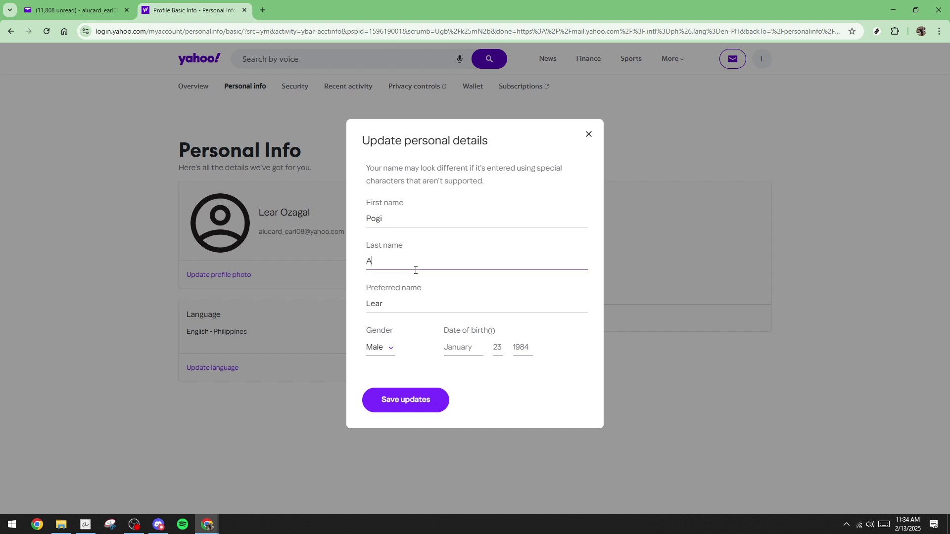
pyautogui.write('ko')
pyautogui.click(410, 401)
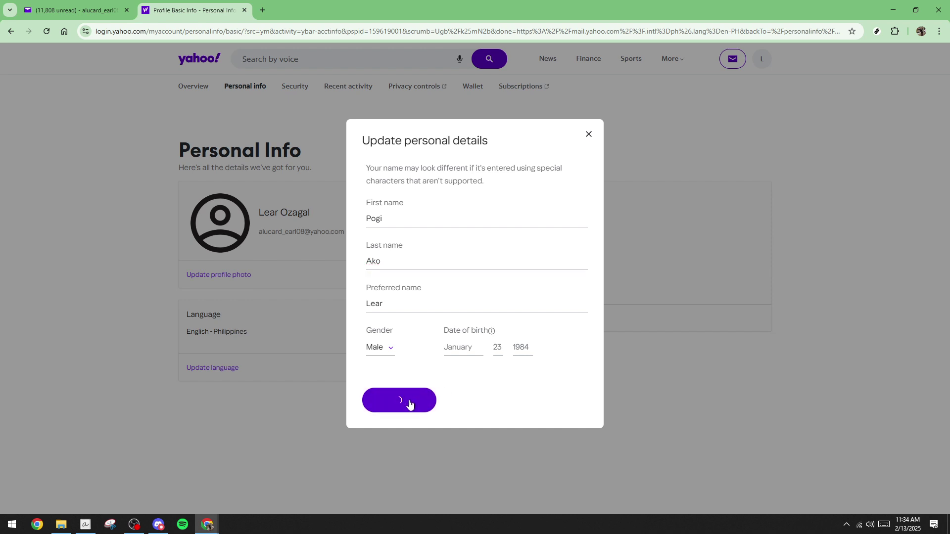